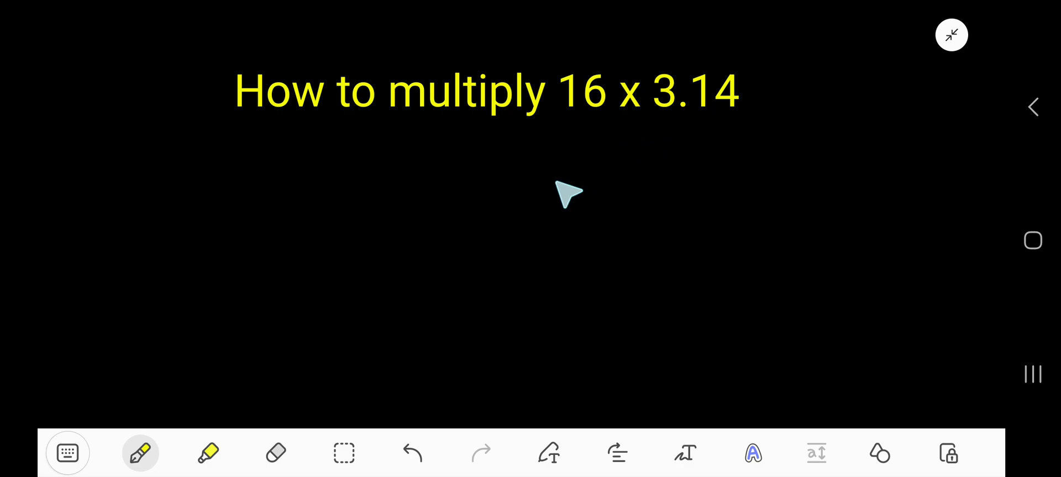
Handwrite 16 x 3.14 below the title with the yellow pen
{"action": "left_click_drag", "start_coordinate": [548, 178], "coordinate": [545, 212]}
{"action": "mouse_move", "coordinate": [581, 179]}
{"action": "left_mouse_down"}
{"action": "mouse_move", "coordinate": [578, 210]}
{"action": "mouse_move", "coordinate": [579, 197]}
{"action": "left_mouse_up"}
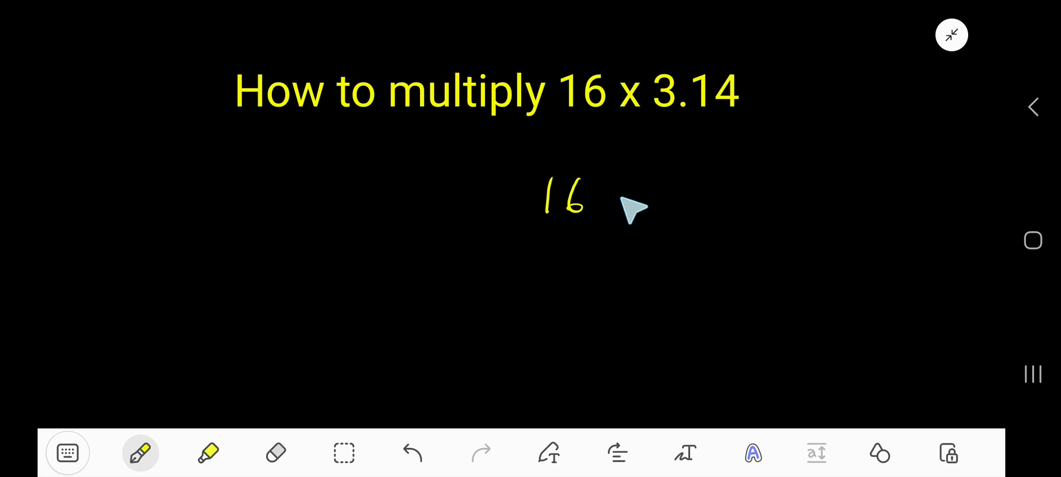
{"action": "mouse_move", "coordinate": [622, 184]}
{"action": "left_mouse_down"}
{"action": "mouse_move", "coordinate": [633, 202]}
{"action": "mouse_move", "coordinate": [623, 218]}
{"action": "left_mouse_up"}
{"action": "mouse_move", "coordinate": [675, 182]}
{"action": "left_mouse_down"}
{"action": "mouse_move", "coordinate": [675, 209]}
{"action": "mouse_move", "coordinate": [706, 196]}
{"action": "left_mouse_up"}
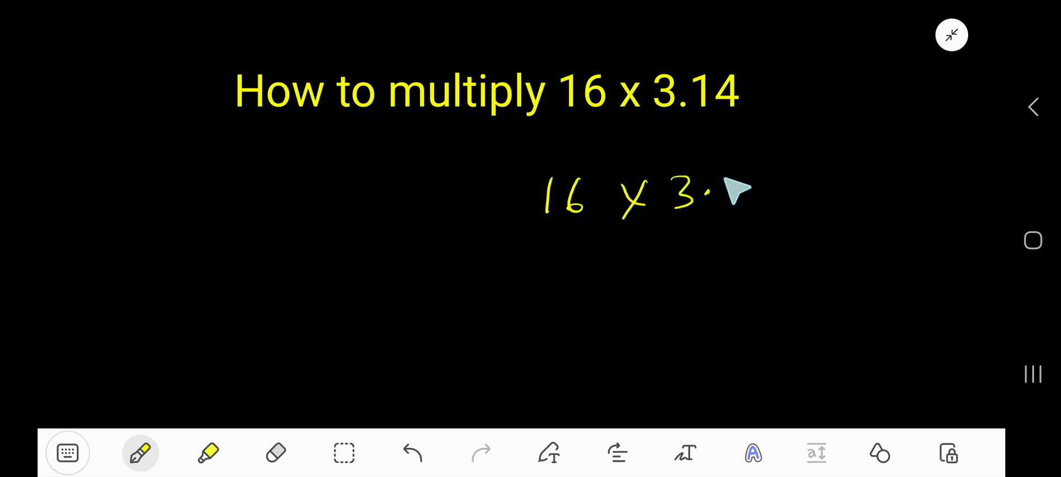
{"action": "mouse_move", "coordinate": [727, 166]}
{"action": "left_mouse_down"}
{"action": "mouse_move", "coordinate": [725, 188]}
{"action": "mouse_move", "coordinate": [762, 184]}
{"action": "left_mouse_up"}
{"action": "left_click_drag", "start_coordinate": [762, 168], "coordinate": [762, 202]}
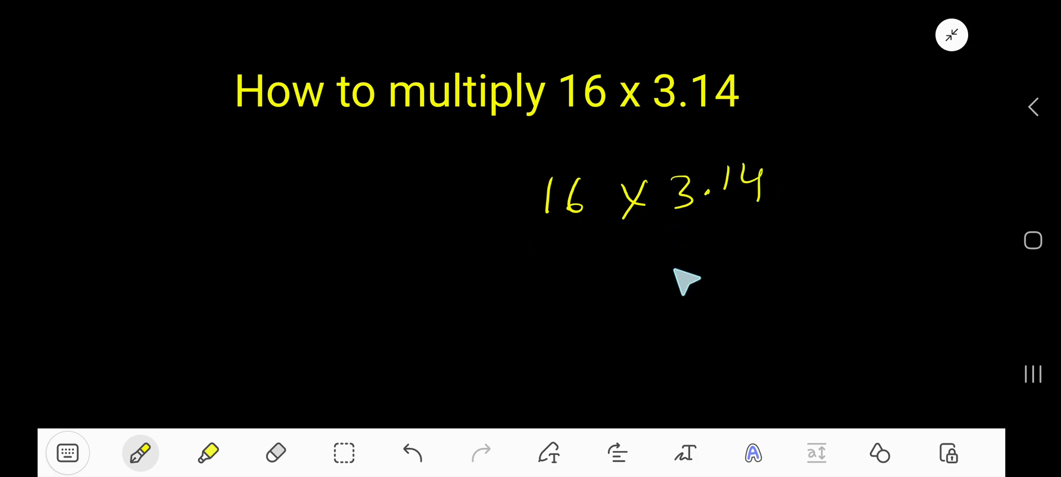
Write 3.14 stacked above 16 and underline them for column multiplication
{"action": "left_click_drag", "start_coordinate": [667, 267], "coordinate": [673, 302]}
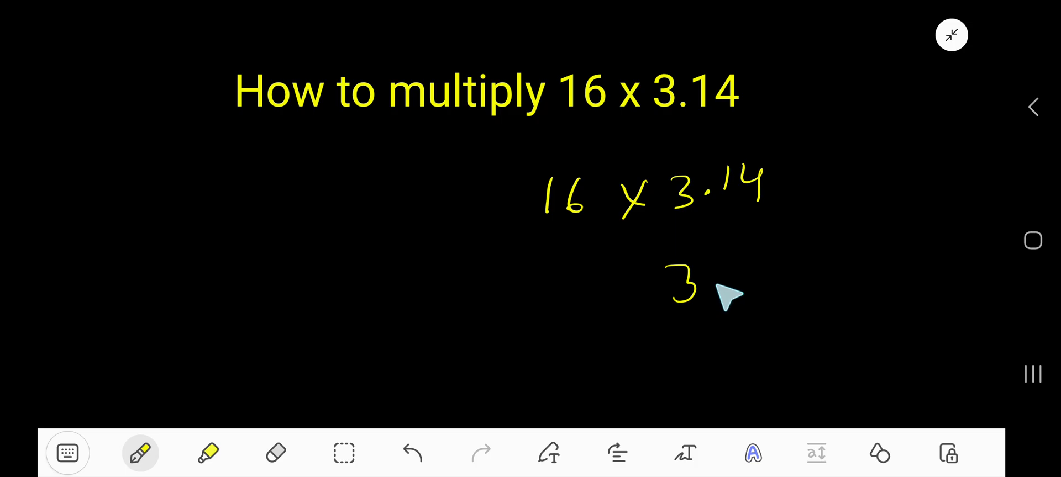
{"action": "left_click", "coordinate": [715, 283]}
{"action": "left_click_drag", "start_coordinate": [738, 264], "coordinate": [736, 283]}
{"action": "left_click_drag", "start_coordinate": [762, 259], "coordinate": [773, 288]}
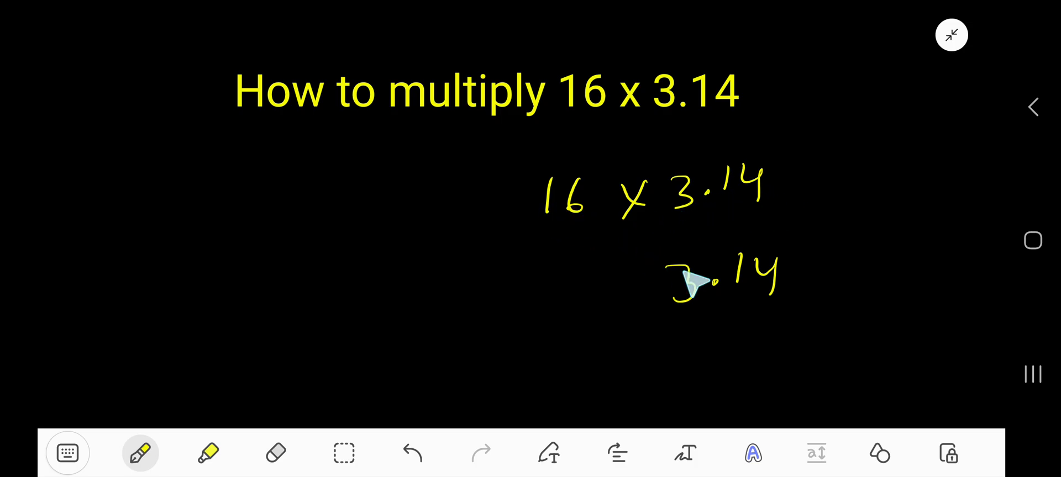
{"action": "mouse_move", "coordinate": [745, 317]}
{"action": "left_mouse_down"}
{"action": "mouse_move", "coordinate": [747, 349]}
{"action": "mouse_move", "coordinate": [768, 338]}
{"action": "left_mouse_up"}
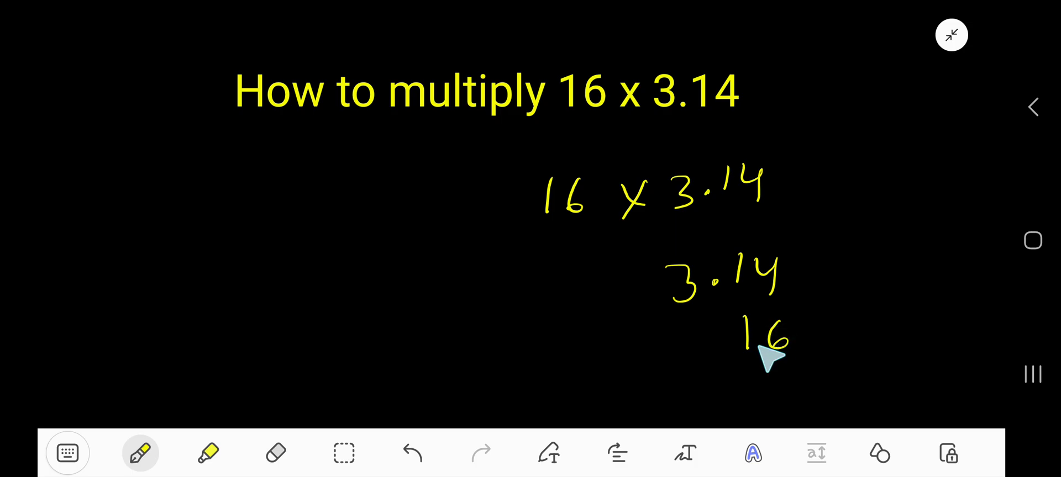
{"action": "left_click_drag", "start_coordinate": [607, 374], "coordinate": [843, 366]}
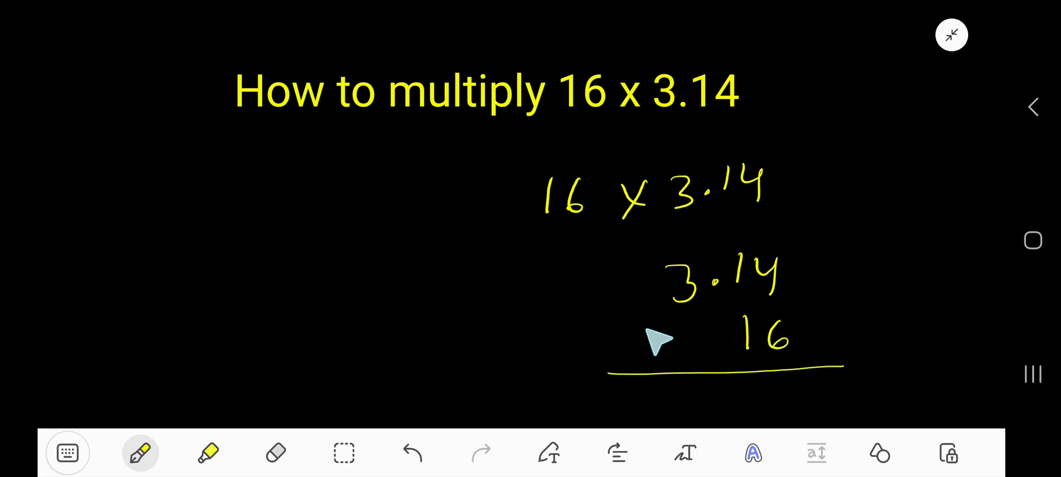
Circle the 6, work out 6 × 4 = 24, and write 4 with a carry of 2
{"action": "scroll", "coordinate": [421, 232], "scroll_direction": "down", "scroll_amount": 3}
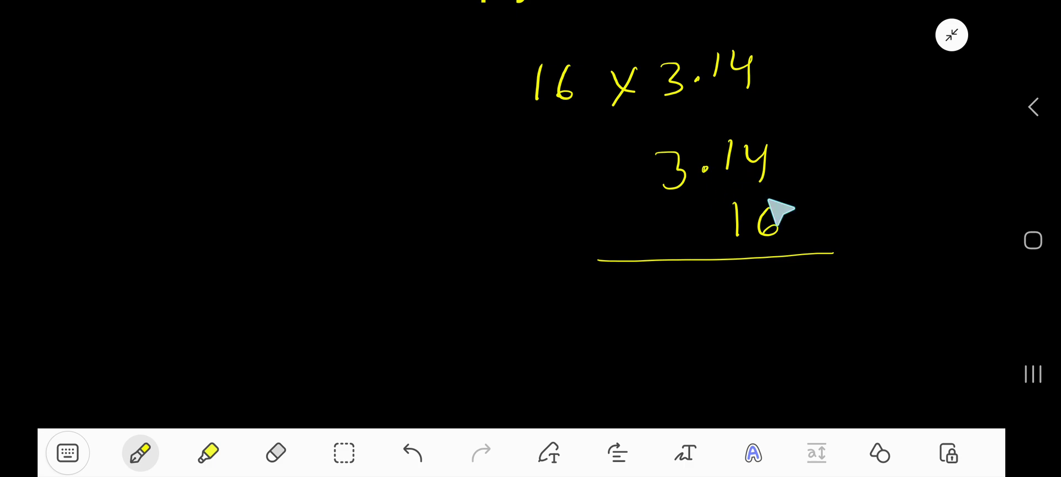
{"action": "mouse_move", "coordinate": [784, 214]}
{"action": "left_mouse_down"}
{"action": "mouse_move", "coordinate": [757, 209]}
{"action": "mouse_move", "coordinate": [757, 237]}
{"action": "mouse_move", "coordinate": [782, 208]}
{"action": "mouse_move", "coordinate": [784, 220]}
{"action": "left_mouse_up"}
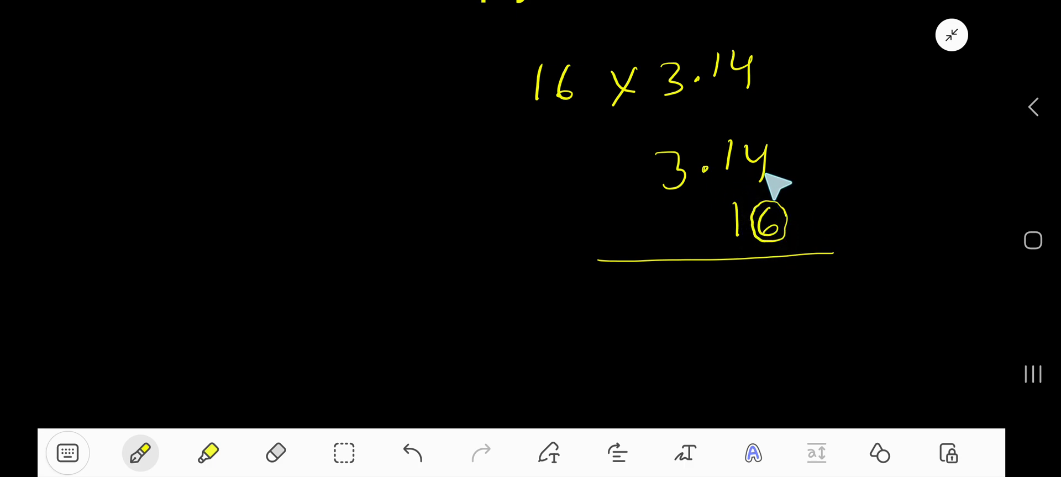
{"action": "mouse_move", "coordinate": [788, 117]}
{"action": "left_mouse_down"}
{"action": "mouse_move", "coordinate": [802, 133]}
{"action": "mouse_move", "coordinate": [817, 126]}
{"action": "left_mouse_up"}
{"action": "left_click_drag", "start_coordinate": [820, 112], "coordinate": [818, 135]}
{"action": "left_click_drag", "start_coordinate": [762, 272], "coordinate": [770, 306]}
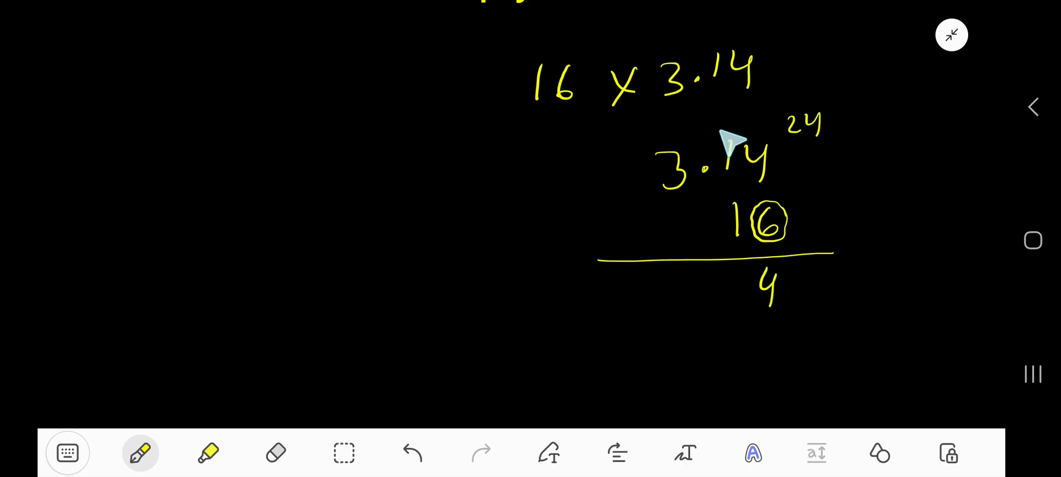
{"action": "left_click_drag", "start_coordinate": [713, 110], "coordinate": [740, 114]}
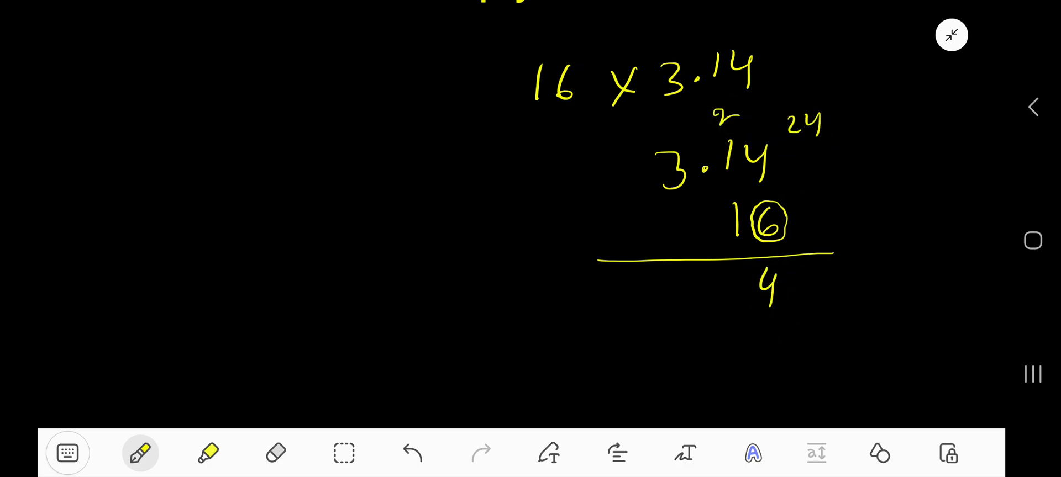
{"action": "left_click_drag", "start_coordinate": [829, 131], "coordinate": [796, 119]}
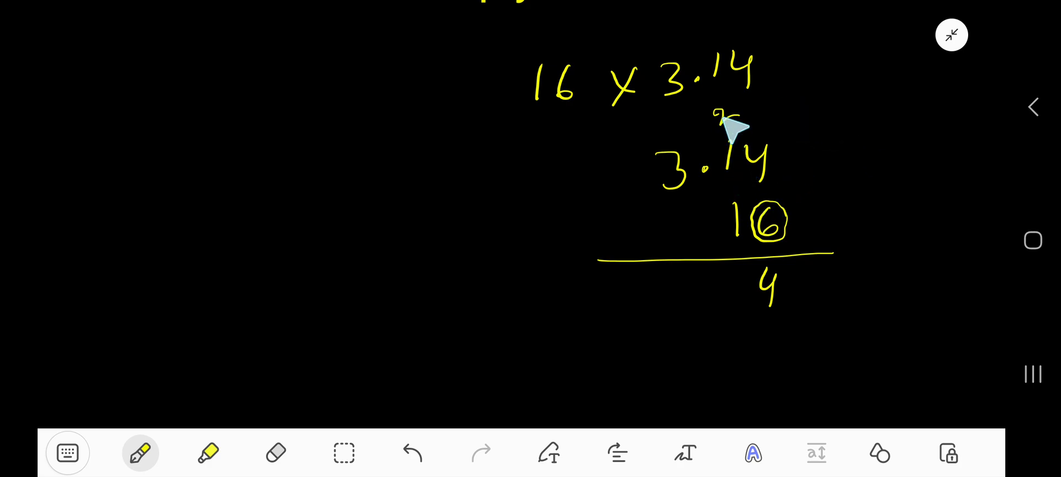
Complete the partial product 1884, cross out the 6, and circle the 1
{"action": "mouse_move", "coordinate": [729, 264]}
{"action": "left_mouse_down"}
{"action": "mouse_move", "coordinate": [713, 303]}
{"action": "mouse_move", "coordinate": [729, 266]}
{"action": "left_mouse_up"}
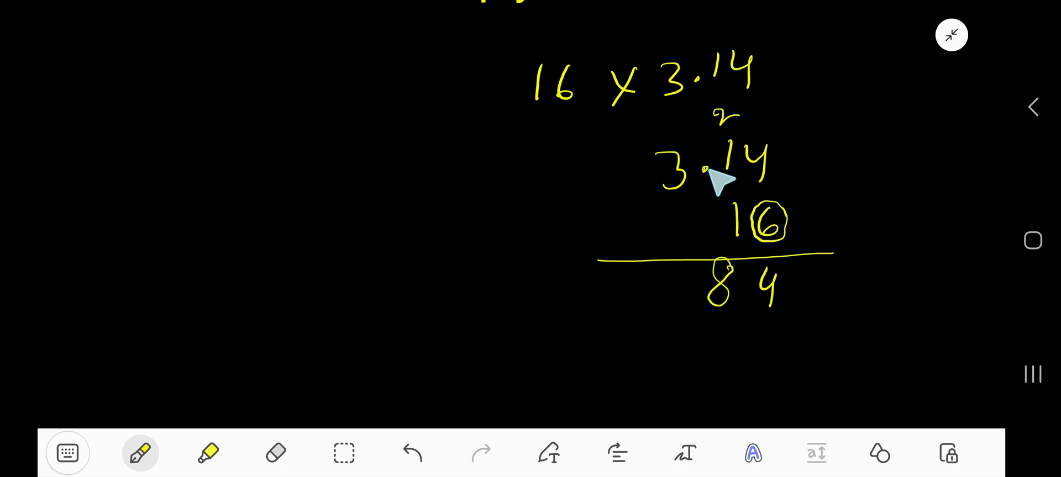
{"action": "left_click_drag", "start_coordinate": [774, 119], "coordinate": [737, 116]}
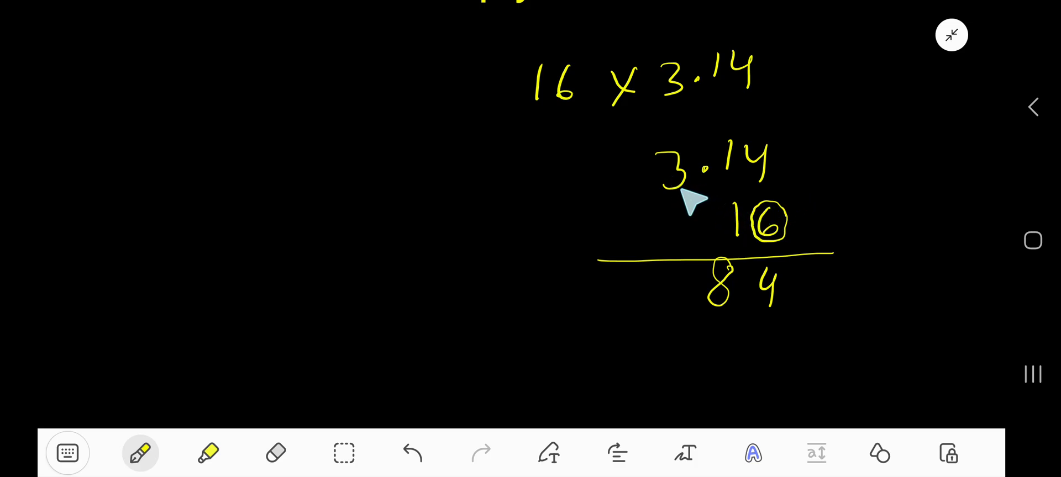
{"action": "left_click_drag", "start_coordinate": [624, 276], "coordinate": [616, 303]}
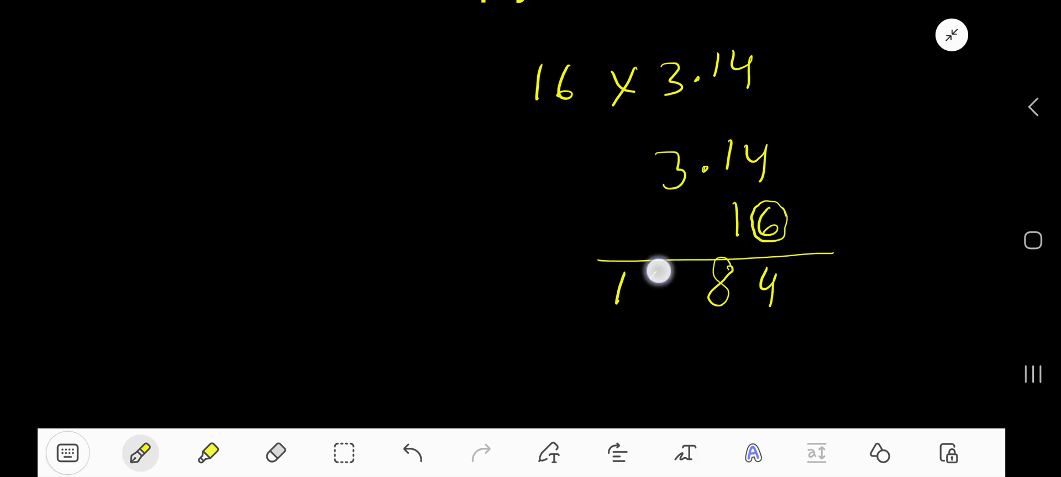
{"action": "left_click_drag", "start_coordinate": [658, 270], "coordinate": [654, 279]}
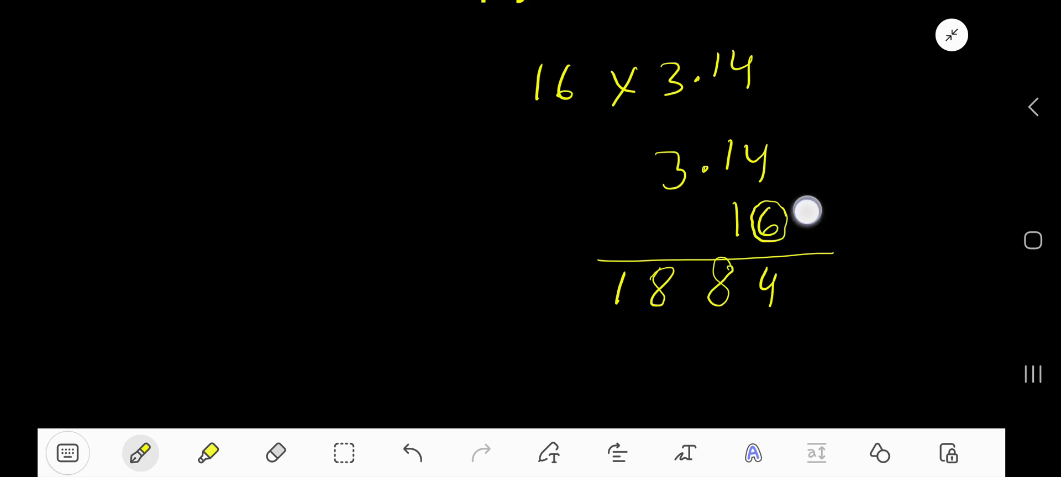
{"action": "left_click_drag", "start_coordinate": [807, 210], "coordinate": [762, 229]}
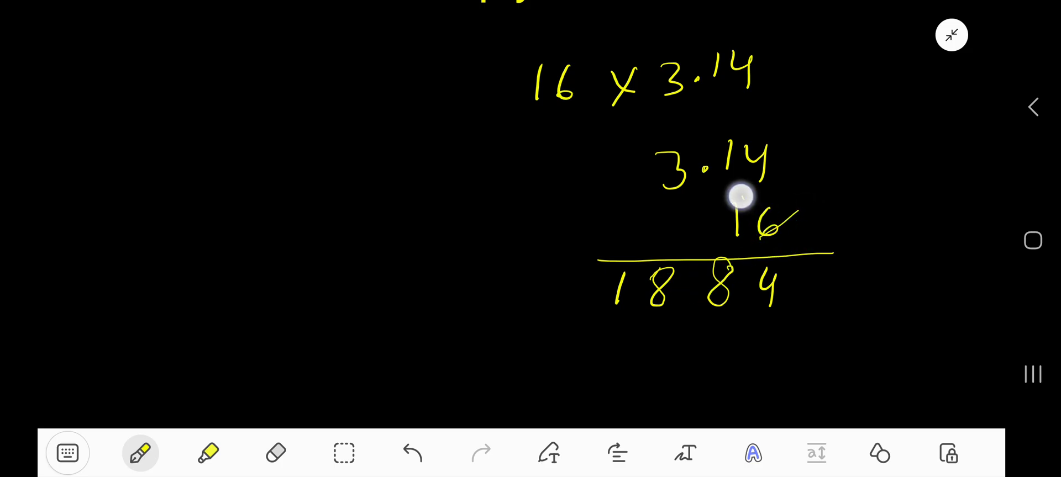
{"action": "mouse_move", "coordinate": [741, 196]}
{"action": "left_mouse_down"}
{"action": "mouse_move", "coordinate": [734, 239]}
{"action": "mouse_move", "coordinate": [748, 201]}
{"action": "left_mouse_up"}
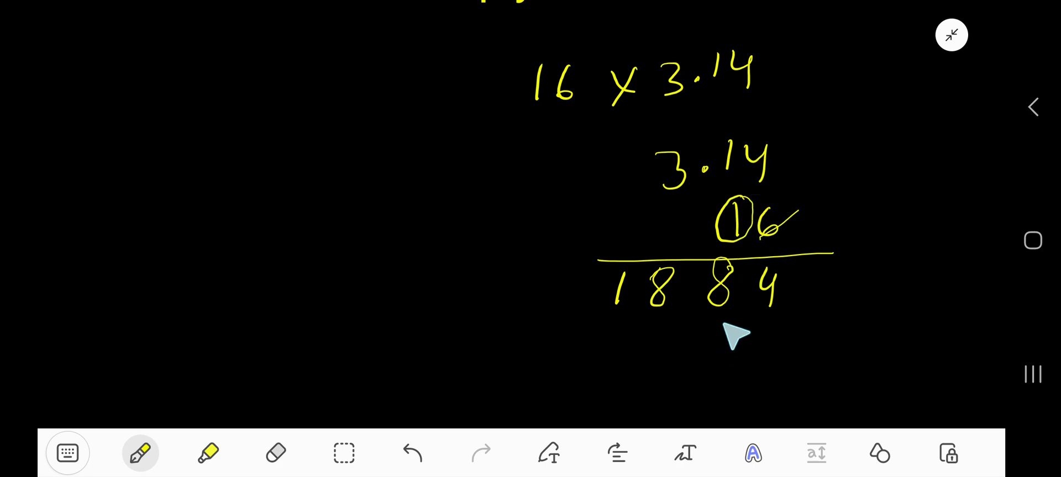
Write the second partial product 3140 beneath 1884, with a line and a plus sign
{"action": "left_click_drag", "start_coordinate": [715, 326], "coordinate": [719, 370]}
{"action": "mouse_move", "coordinate": [774, 335]}
{"action": "left_mouse_down"}
{"action": "mouse_move", "coordinate": [786, 346]}
{"action": "mouse_move", "coordinate": [775, 333]}
{"action": "left_mouse_up"}
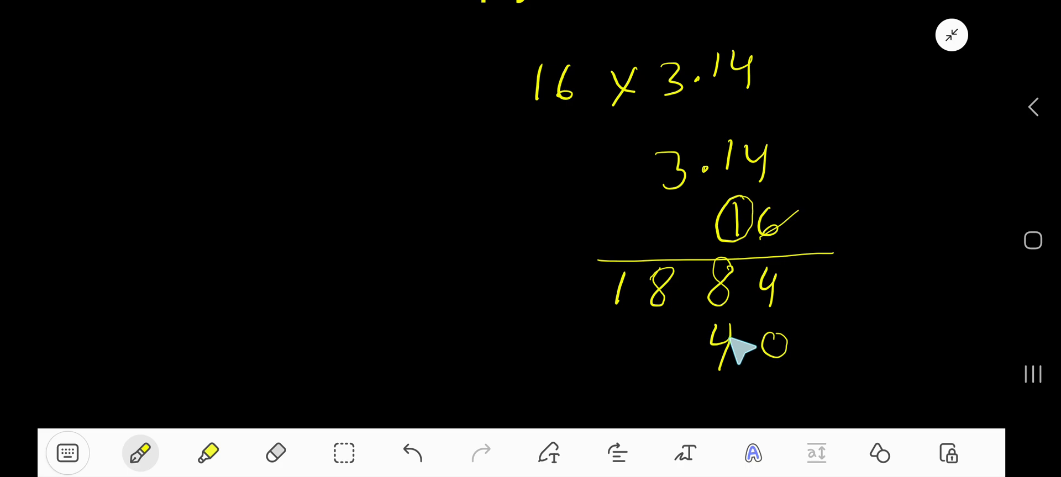
{"action": "left_click_drag", "start_coordinate": [658, 329], "coordinate": [653, 365]}
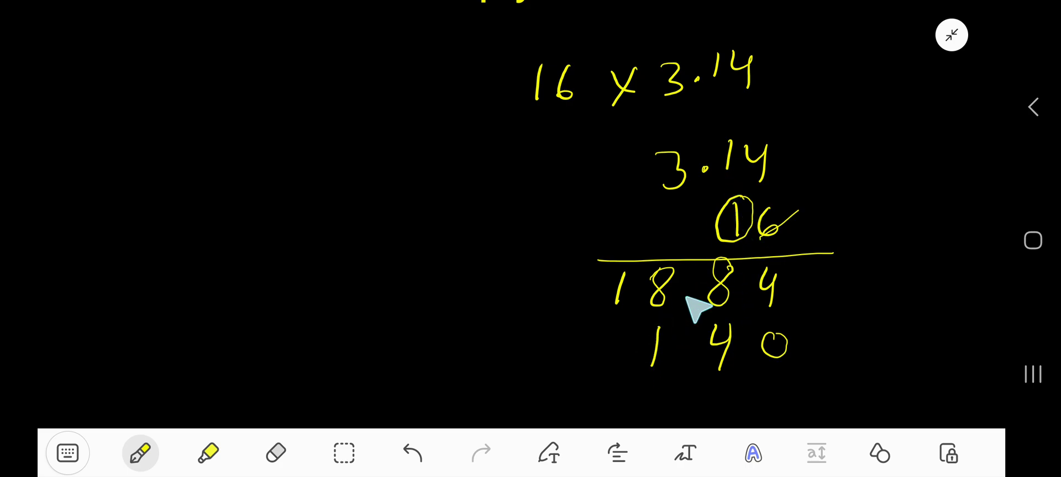
{"action": "left_click_drag", "start_coordinate": [601, 328], "coordinate": [598, 368]}
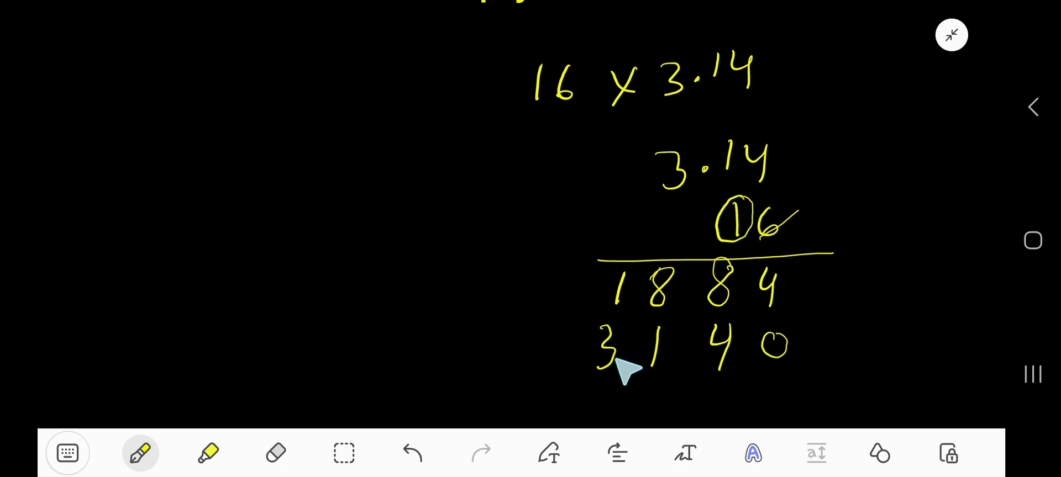
{"action": "scroll", "coordinate": [890, 232], "scroll_direction": "down", "scroll_amount": 3}
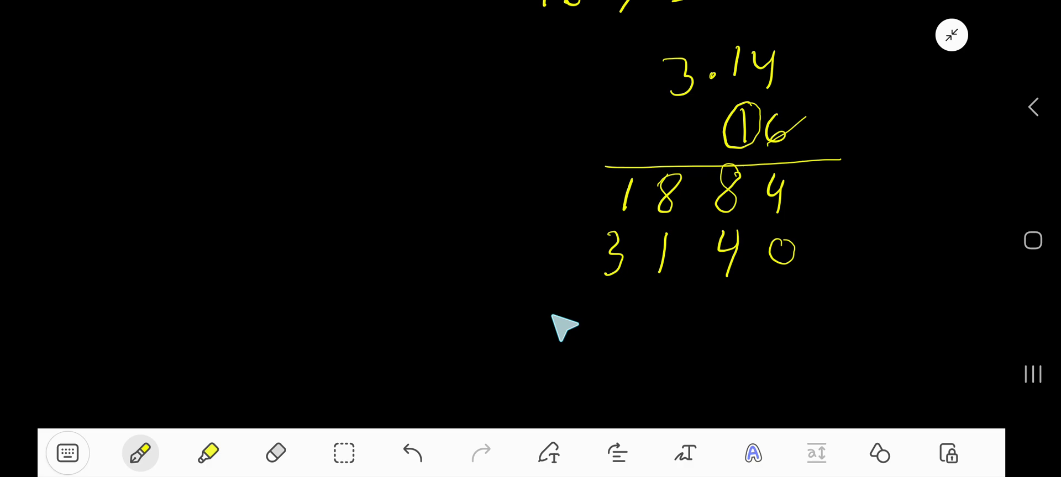
{"action": "left_click_drag", "start_coordinate": [544, 312], "coordinate": [845, 300]}
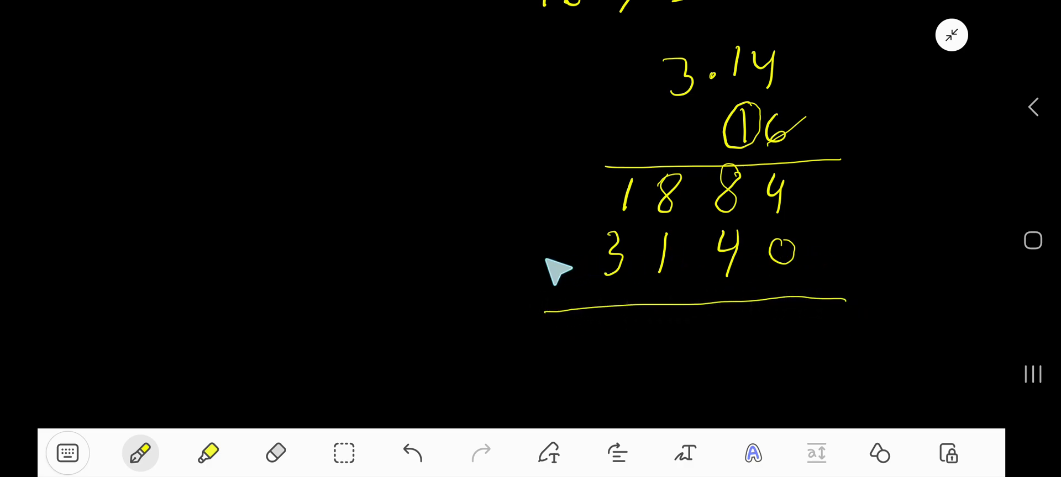
{"action": "left_click_drag", "start_coordinate": [534, 256], "coordinate": [570, 255]}
{"action": "left_click_drag", "start_coordinate": [558, 243], "coordinate": [559, 270]}
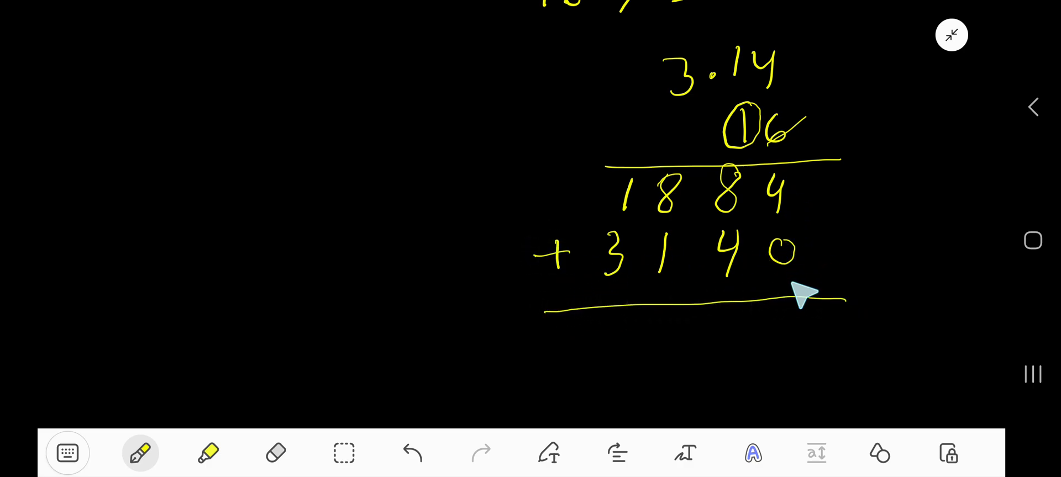
Add the rows column by column with a carried 1, giving the sum 5024
{"action": "mouse_move", "coordinate": [780, 310]}
{"action": "left_mouse_down"}
{"action": "mouse_move", "coordinate": [802, 327]}
{"action": "mouse_move", "coordinate": [793, 350]}
{"action": "left_mouse_up"}
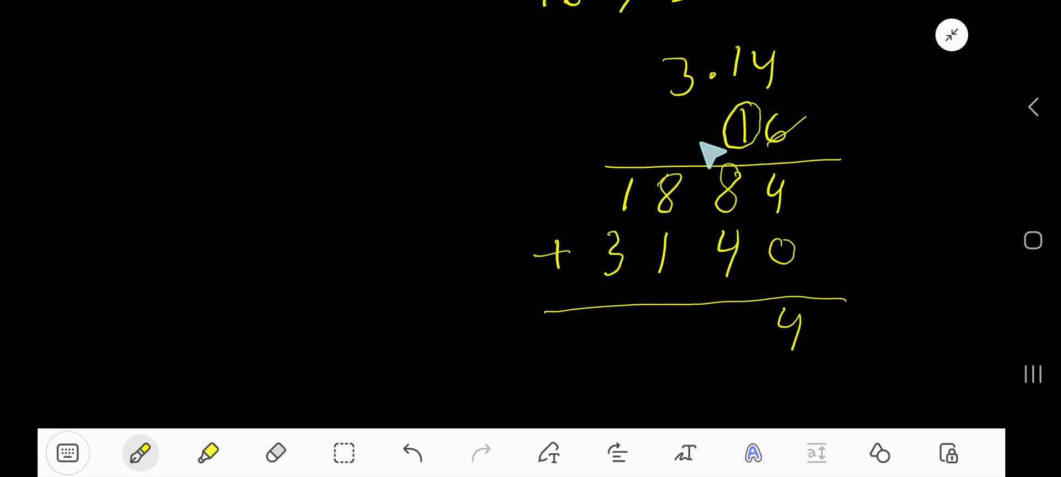
{"action": "mouse_move", "coordinate": [788, 120]}
{"action": "left_mouse_down"}
{"action": "mouse_move", "coordinate": [734, 121]}
{"action": "mouse_move", "coordinate": [725, 149]}
{"action": "mouse_move", "coordinate": [769, 141]}
{"action": "left_mouse_up"}
{"action": "left_click_drag", "start_coordinate": [704, 319], "coordinate": [748, 331]}
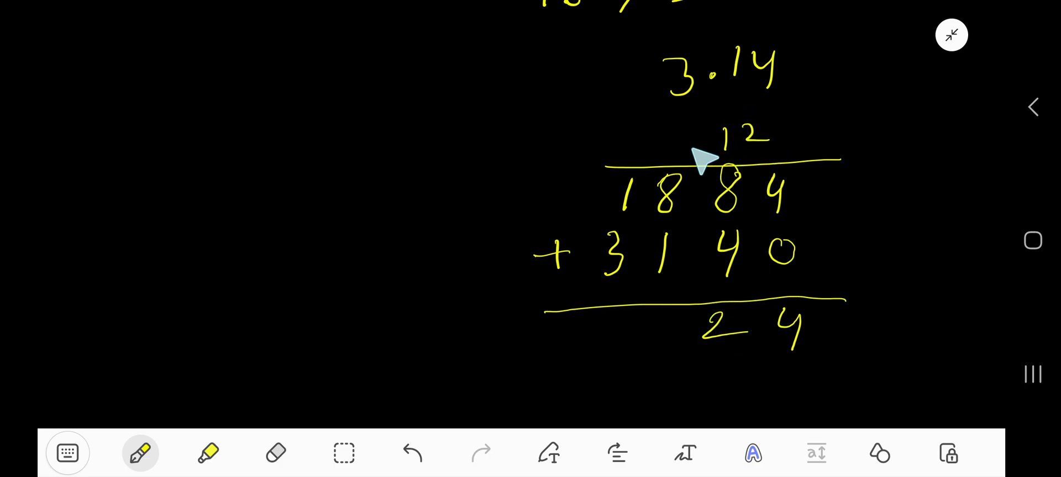
{"action": "left_click_drag", "start_coordinate": [674, 131], "coordinate": [670, 148]}
{"action": "left_click_drag", "start_coordinate": [772, 135], "coordinate": [738, 136]}
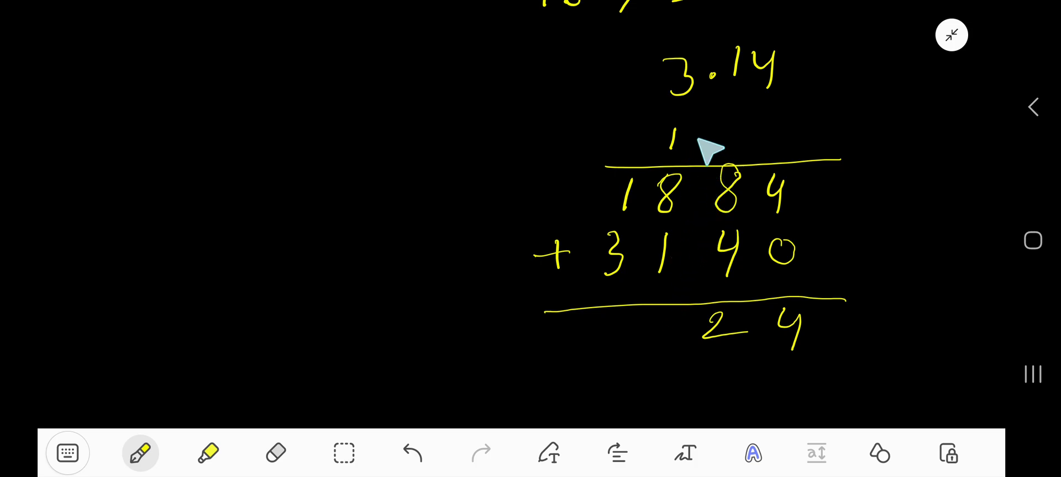
{"action": "mouse_move", "coordinate": [691, 136]}
{"action": "left_mouse_down"}
{"action": "mouse_move", "coordinate": [695, 148]}
{"action": "mouse_move", "coordinate": [694, 133]}
{"action": "left_mouse_up"}
{"action": "left_click_drag", "start_coordinate": [655, 308], "coordinate": [655, 309]}
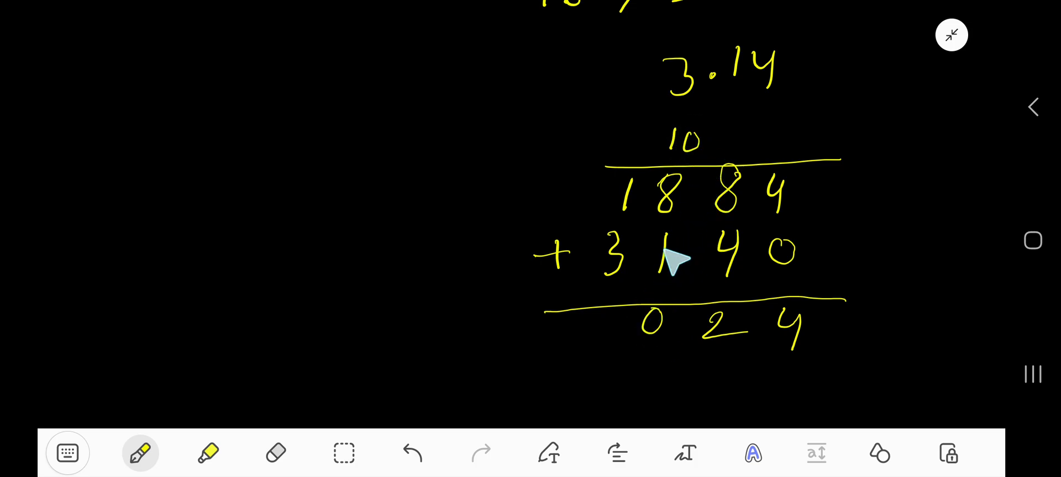
{"action": "left_click_drag", "start_coordinate": [725, 138], "coordinate": [625, 149]}
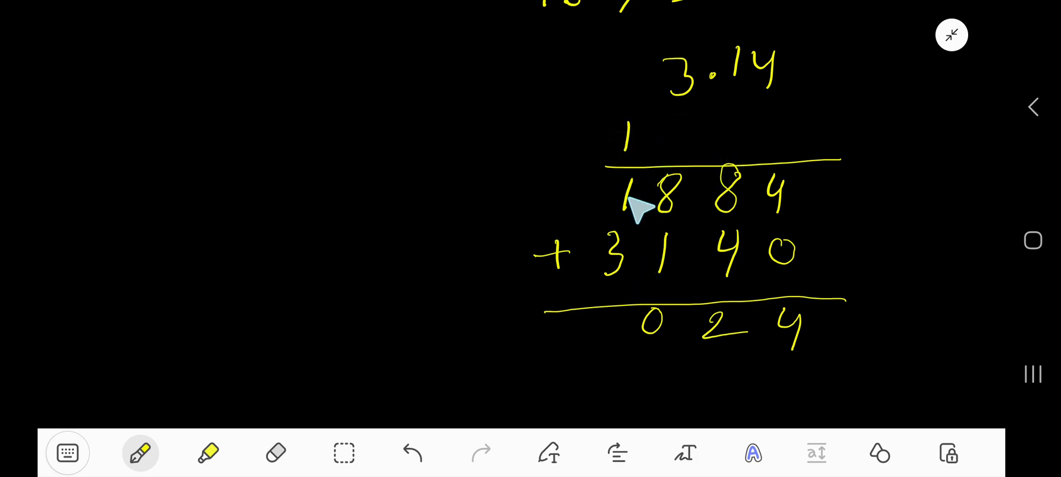
{"action": "left_click_drag", "start_coordinate": [596, 311], "coordinate": [589, 349]}
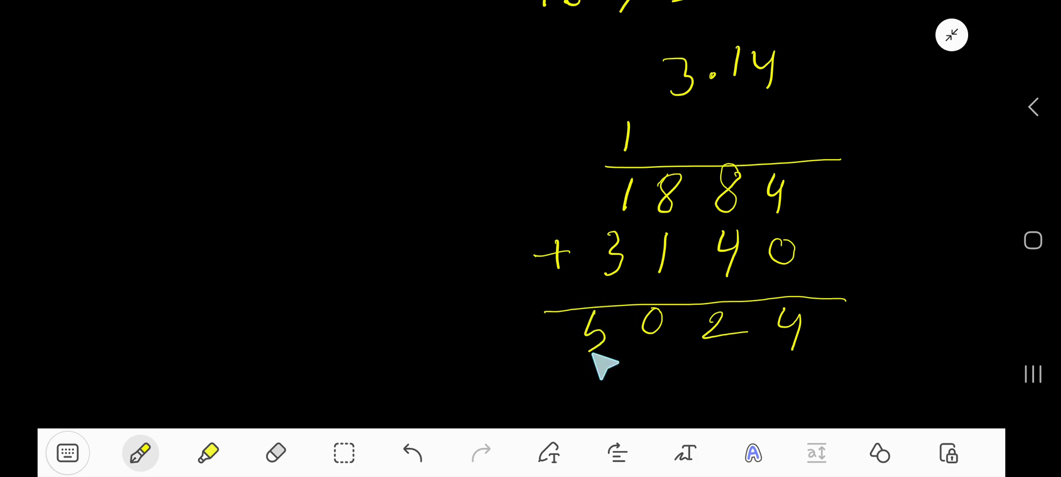
Erase the leftover carry 1, rewrite 16 under 3.14, and underline the 16 x 3.14 heading
{"action": "scroll", "coordinate": [900, 221], "scroll_direction": "up", "scroll_amount": 3}
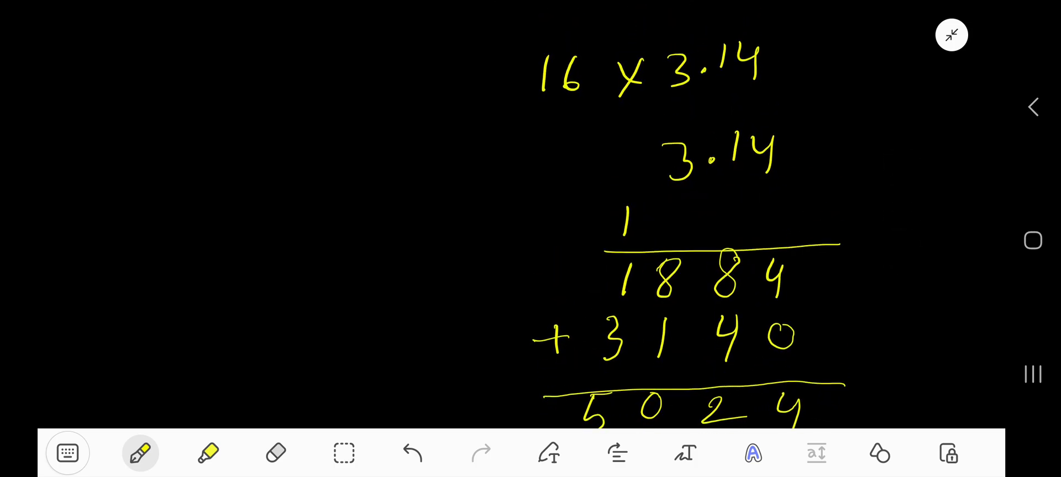
{"action": "left_click", "coordinate": [628, 212]}
{"action": "mouse_move", "coordinate": [735, 186]}
{"action": "left_mouse_down"}
{"action": "mouse_move", "coordinate": [733, 217]}
{"action": "mouse_move", "coordinate": [776, 212]}
{"action": "left_mouse_up"}
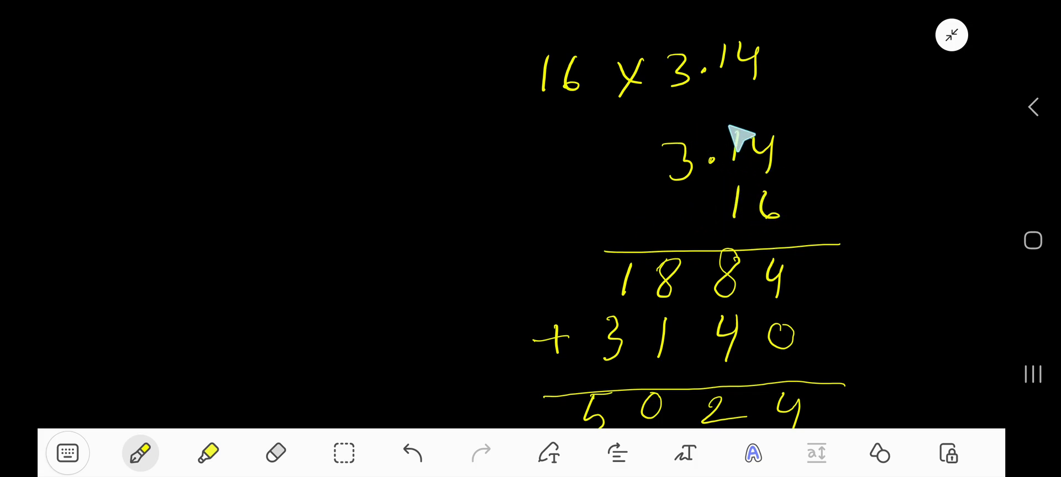
{"action": "scroll", "coordinate": [907, 268], "scroll_direction": "down", "scroll_amount": 2}
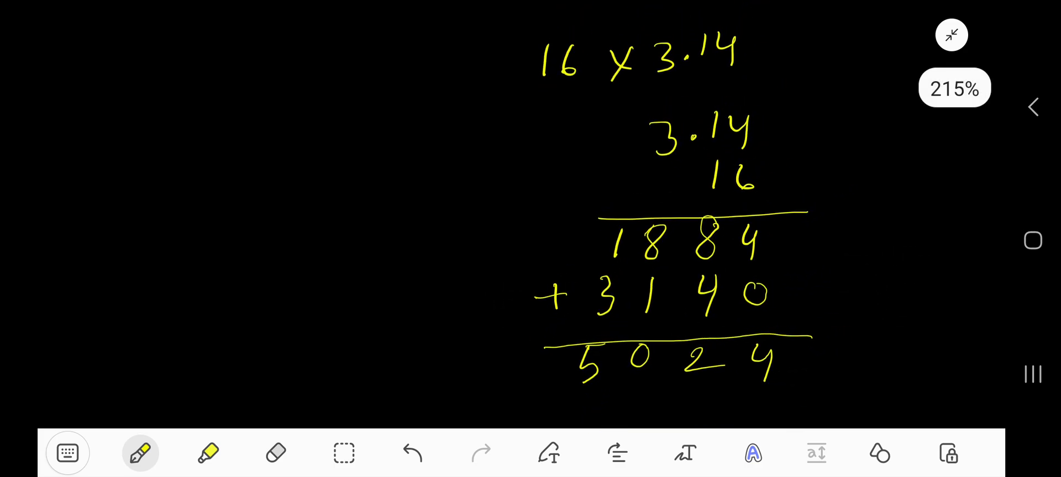
{"action": "left_click_drag", "start_coordinate": [499, 103], "coordinate": [794, 81]}
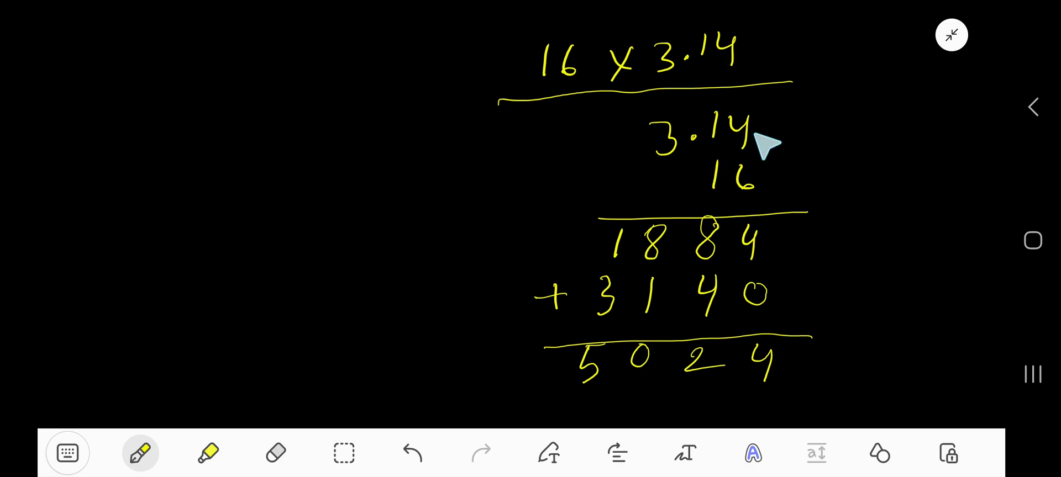
Count two decimal places with an L/R arrow, place the point for 50.24, then erase the marks
{"action": "left_click_drag", "start_coordinate": [890, 324], "coordinate": [895, 257]}
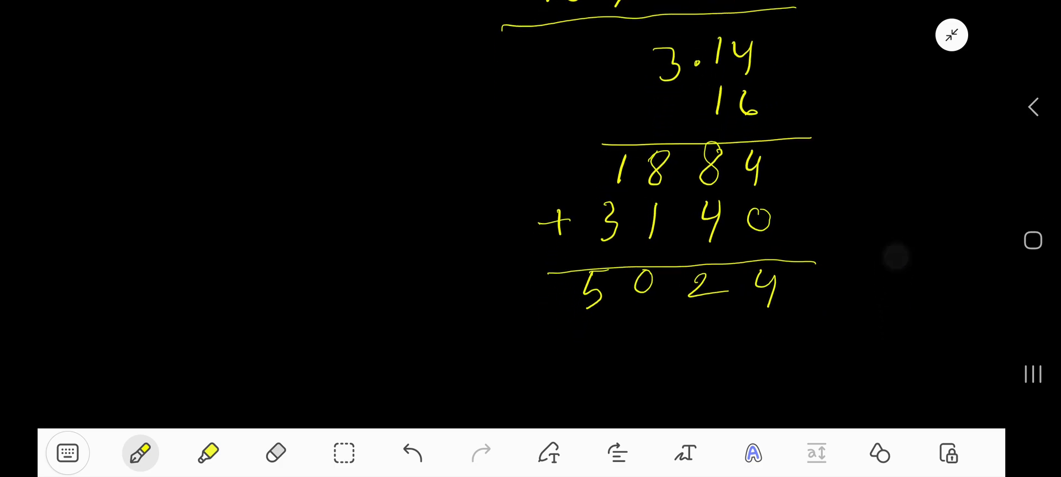
{"action": "mouse_move", "coordinate": [843, 359]}
{"action": "left_mouse_down"}
{"action": "mouse_move", "coordinate": [481, 362]}
{"action": "mouse_move", "coordinate": [522, 389]}
{"action": "left_mouse_up"}
{"action": "left_click_drag", "start_coordinate": [507, 339], "coordinate": [491, 359]}
{"action": "mouse_move", "coordinate": [868, 376]}
{"action": "left_mouse_down"}
{"action": "mouse_move", "coordinate": [890, 339]}
{"action": "mouse_move", "coordinate": [935, 387]}
{"action": "left_mouse_up"}
{"action": "left_click_drag", "start_coordinate": [399, 330], "coordinate": [452, 358]}
{"action": "mouse_move", "coordinate": [796, 302]}
{"action": "left_mouse_down"}
{"action": "mouse_move", "coordinate": [710, 332]}
{"action": "mouse_move", "coordinate": [669, 303]}
{"action": "left_mouse_up"}
{"action": "left_click", "coordinate": [672, 282]}
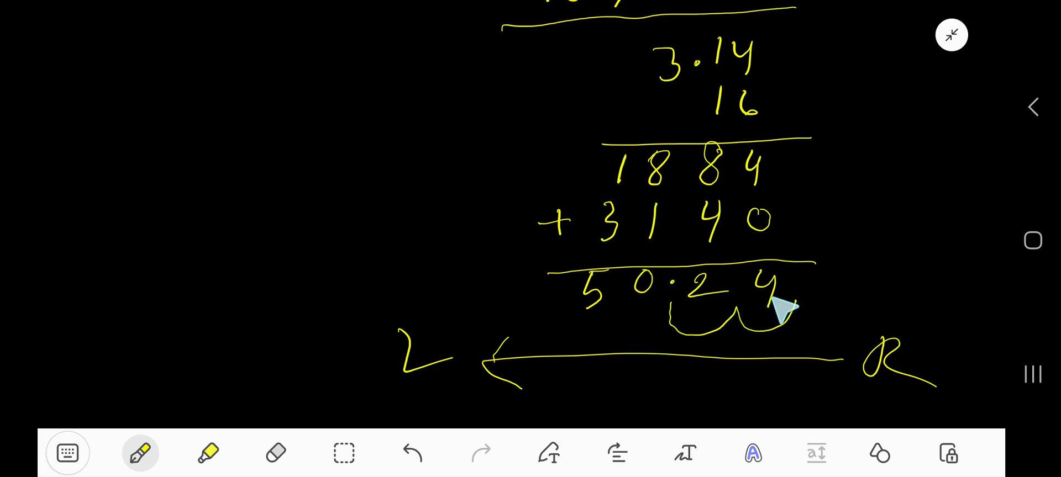
{"action": "mouse_move", "coordinate": [784, 360]}
{"action": "left_mouse_down"}
{"action": "mouse_move", "coordinate": [621, 333]}
{"action": "mouse_move", "coordinate": [853, 383]}
{"action": "mouse_move", "coordinate": [651, 302]}
{"action": "left_mouse_up"}
Write = 50.24 after the typed title
{"action": "scroll", "coordinate": [663, 221], "scroll_direction": "up", "scroll_amount": 10}
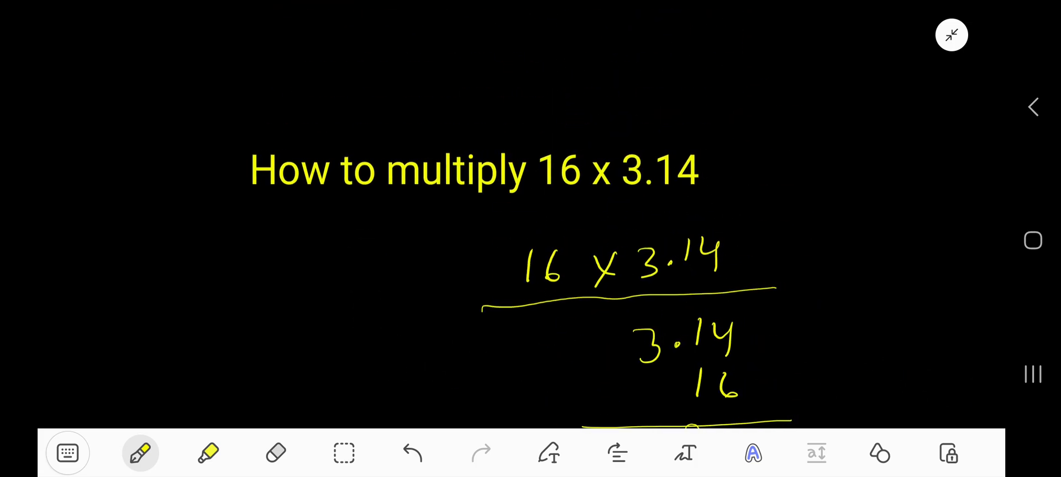
{"action": "mouse_move", "coordinate": [723, 148]}
{"action": "left_mouse_down"}
{"action": "mouse_move", "coordinate": [749, 146]}
{"action": "mouse_move", "coordinate": [740, 160]}
{"action": "mouse_move", "coordinate": [775, 172]}
{"action": "left_mouse_up"}
{"action": "left_click_drag", "start_coordinate": [781, 138], "coordinate": [890, 153]}
{"action": "left_click", "coordinate": [835, 156]}
{"action": "left_click_drag", "start_coordinate": [889, 138], "coordinate": [886, 165]}
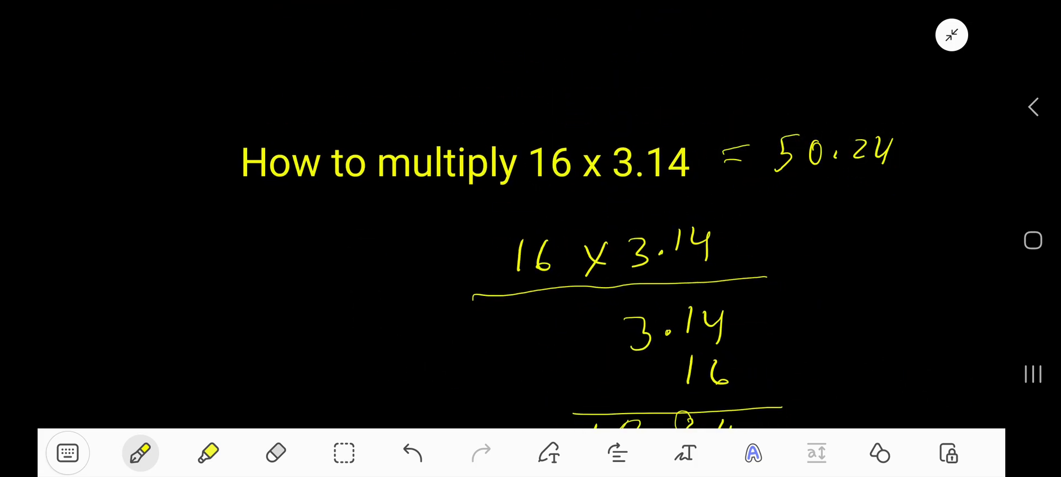